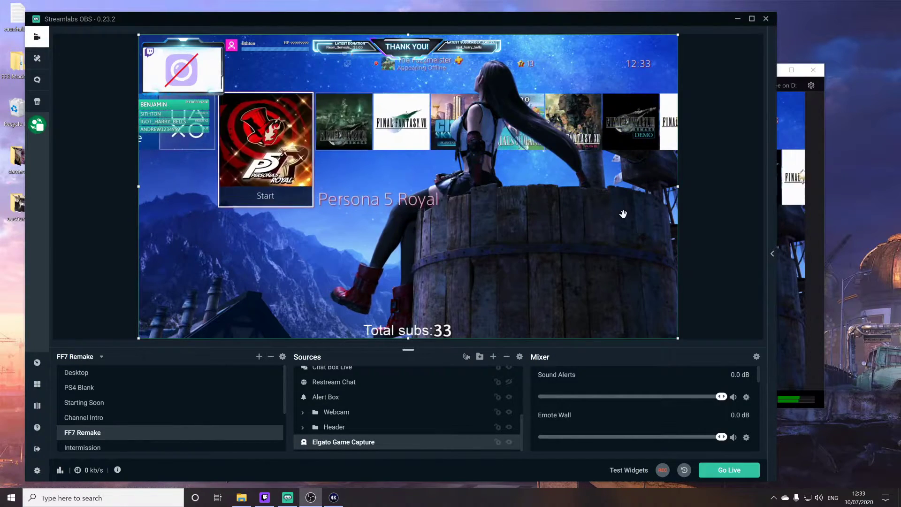
# Step: Switch back and forth between 4K Capture Utility and Streamlabs OBS to compare their live game previews
pyautogui.click(804, 162)
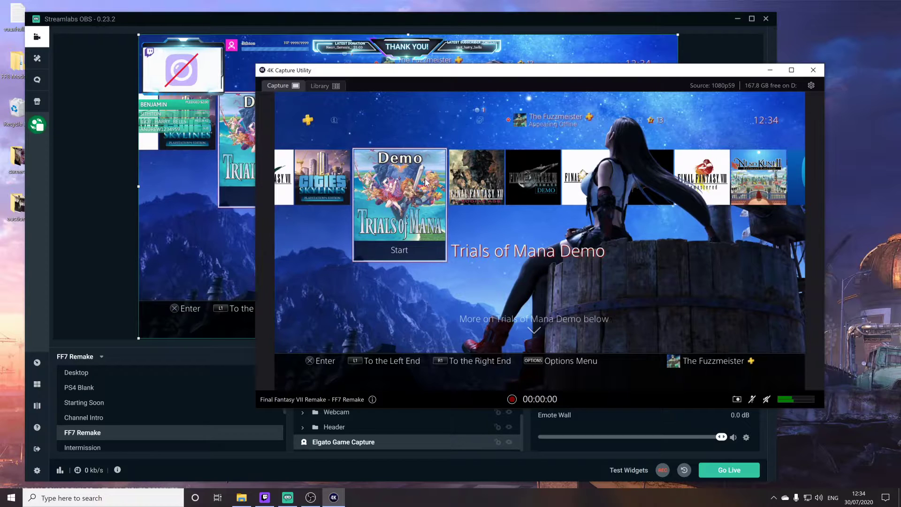
pyautogui.click(358, 21)
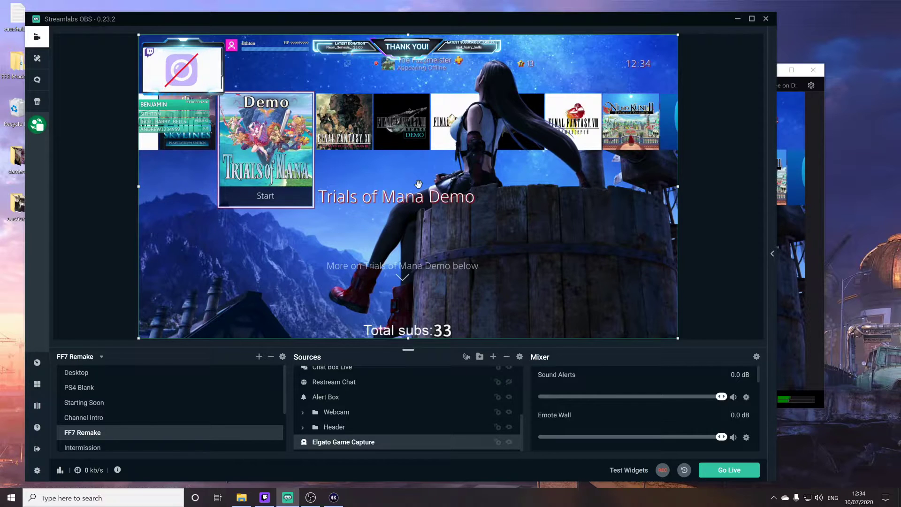
pyautogui.click(790, 128)
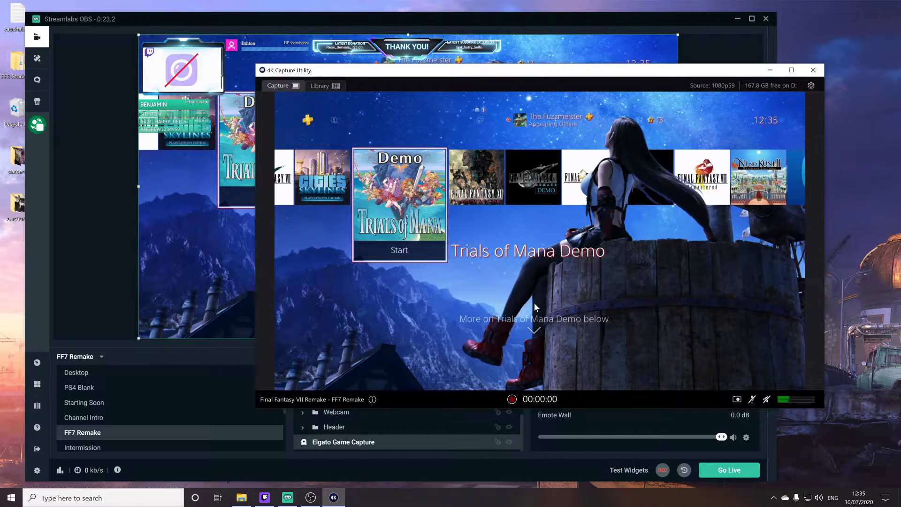
pyautogui.click(426, 25)
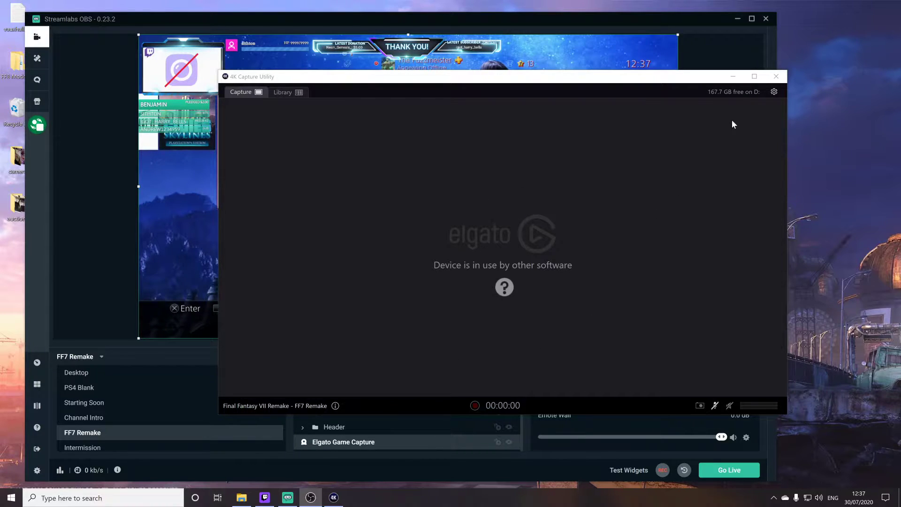
# Step: Check that Game Capture HD60 S+ is the capture device in the 4K Capture Utility preferences, cancel, and return to Streamlabs OBS
pyautogui.click(774, 92)
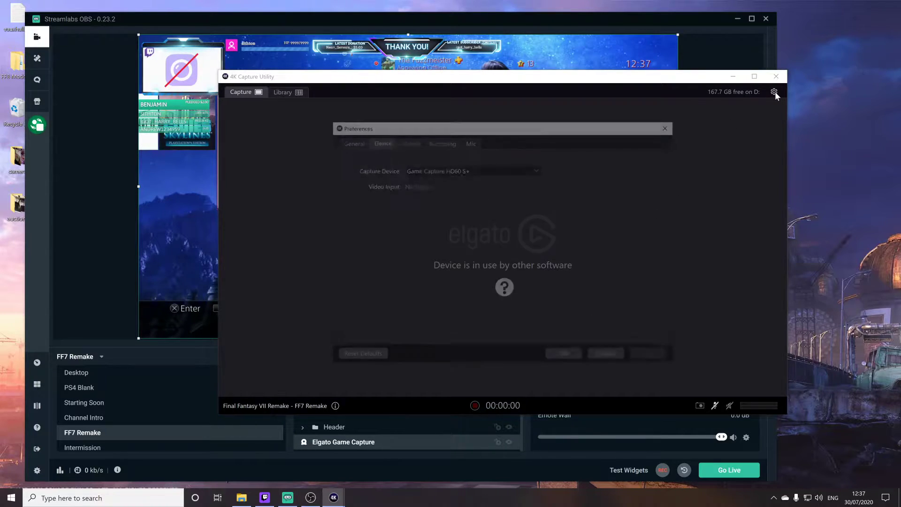
pyautogui.click(441, 169)
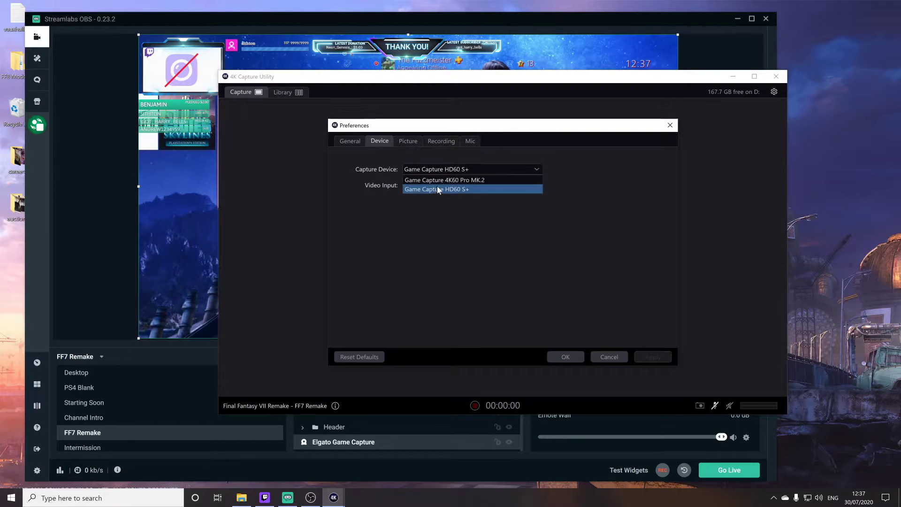
pyautogui.click(470, 190)
pyautogui.click(614, 358)
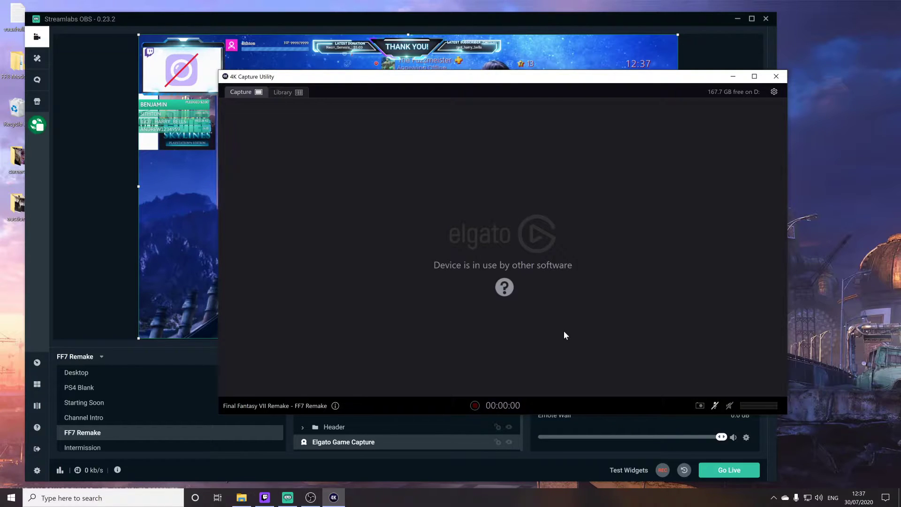
pyautogui.click(416, 28)
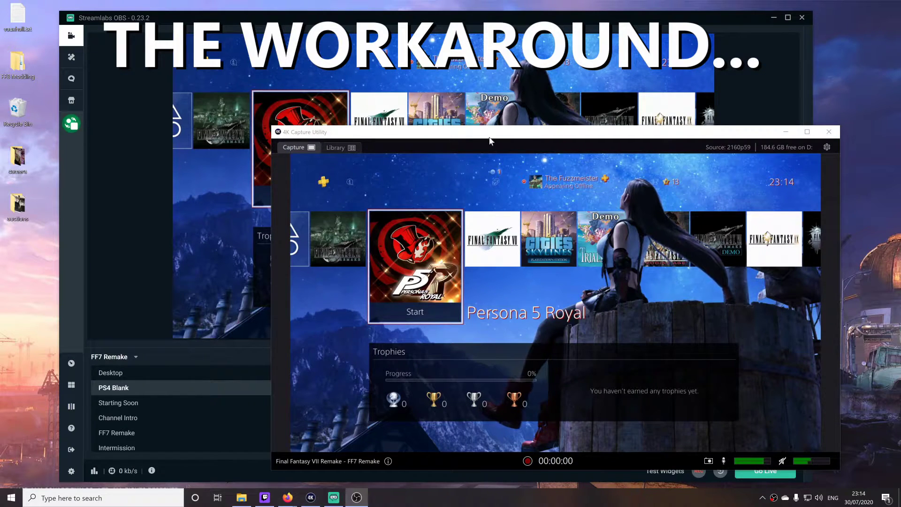
# Step: Review the general and device preferences of 4K Capture Utility, and leave them without making changes
pyautogui.click(828, 148)
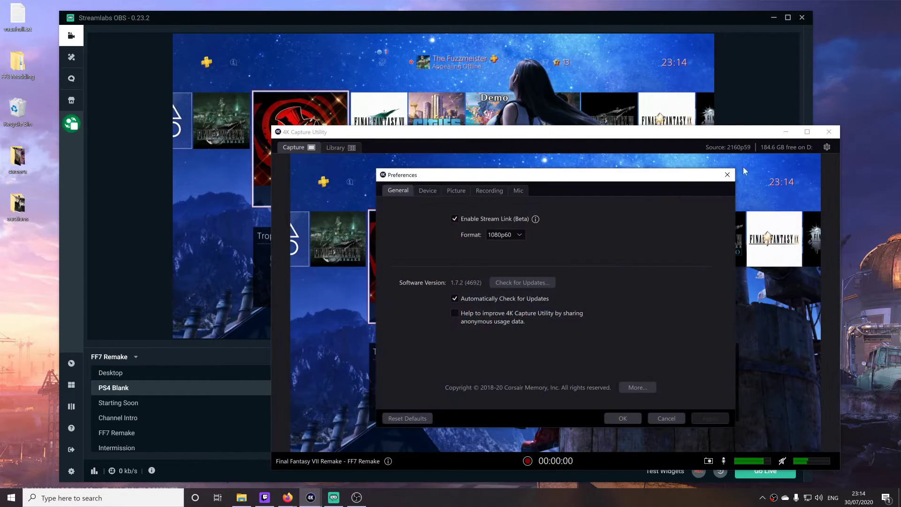
pyautogui.click(428, 190)
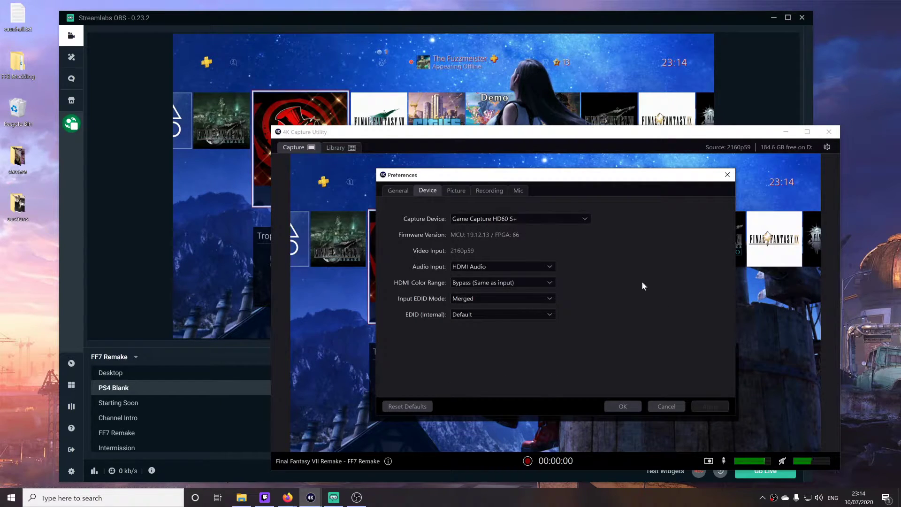
pyautogui.click(666, 406)
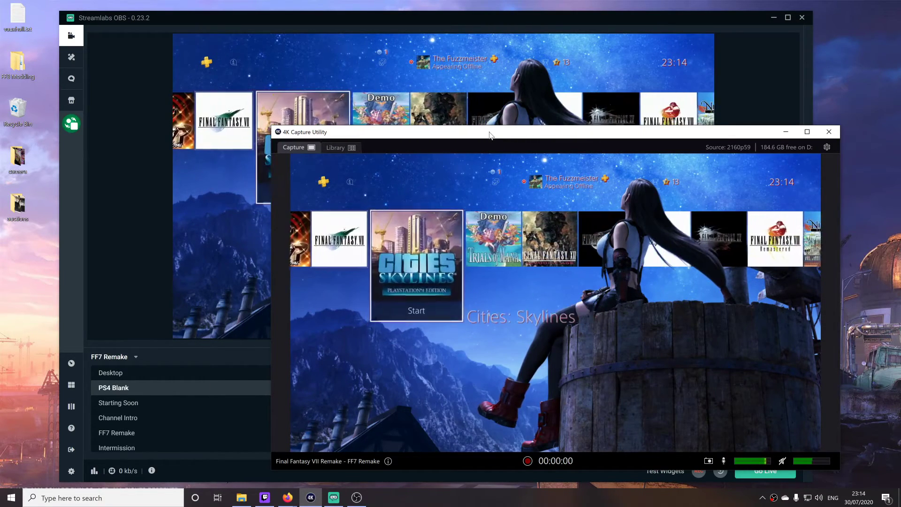
# Step: Move the 4K Capture Utility window aside and review the Stream Link format choices, keeping 1080p60 and cancelling the preferences
pyautogui.moveTo(489, 136); pyautogui.dragTo(475, 126)
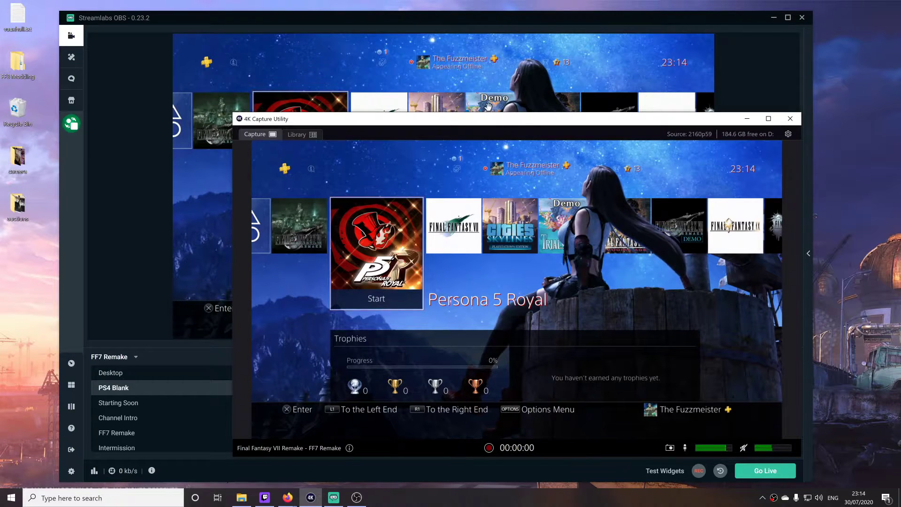
pyautogui.moveTo(499, 124); pyautogui.dragTo(454, 116)
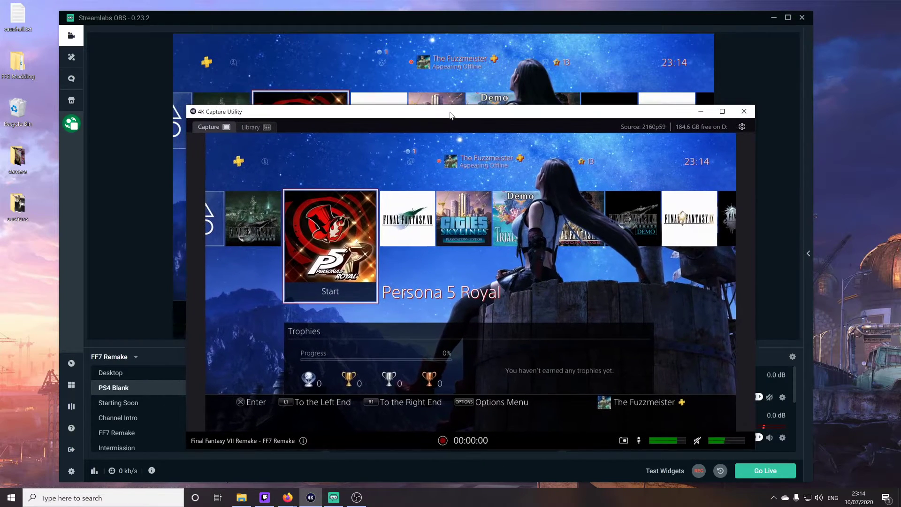
pyautogui.click(742, 127)
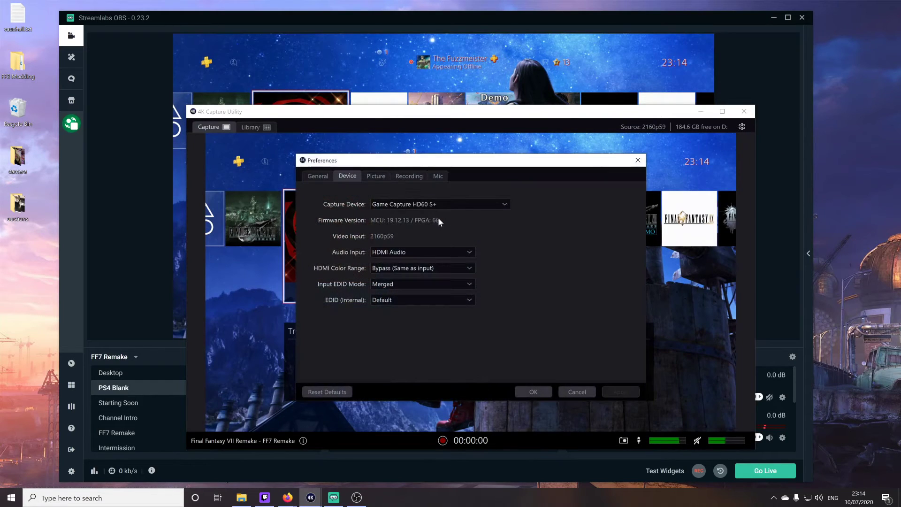
pyautogui.click(318, 181)
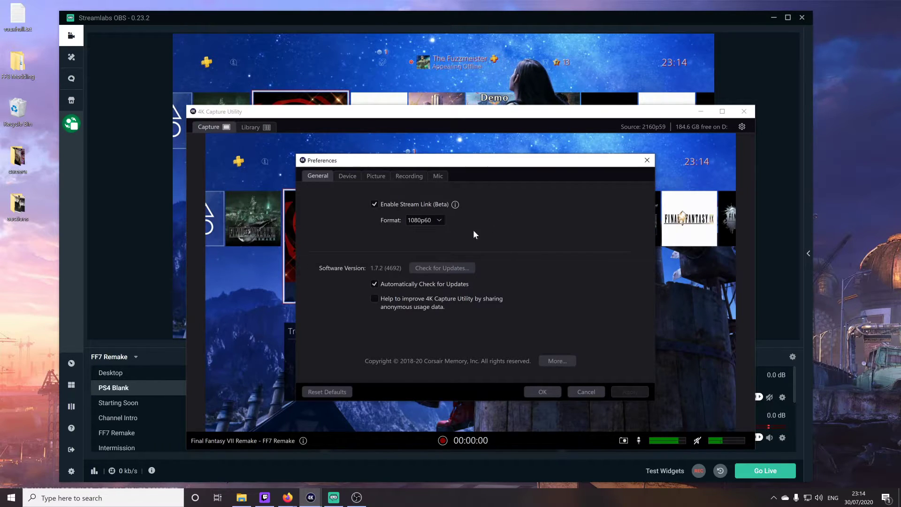
pyautogui.click(422, 220)
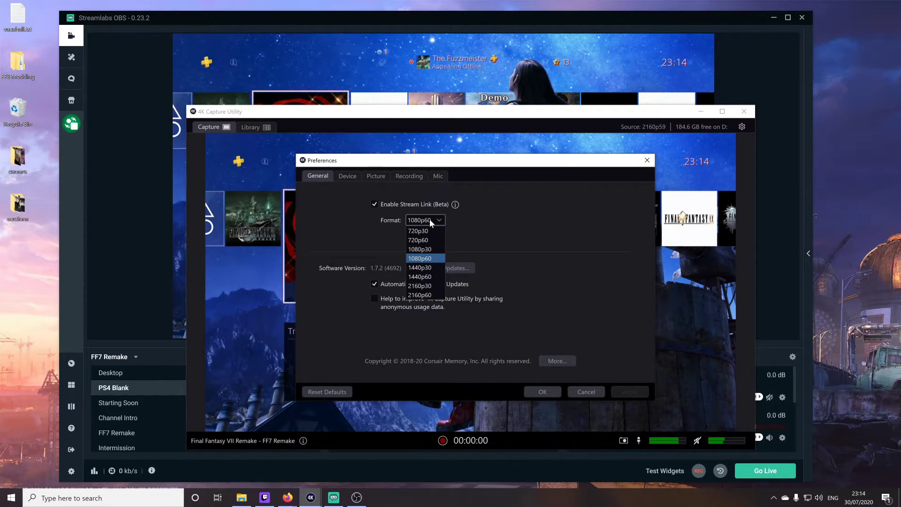
pyautogui.click(435, 258)
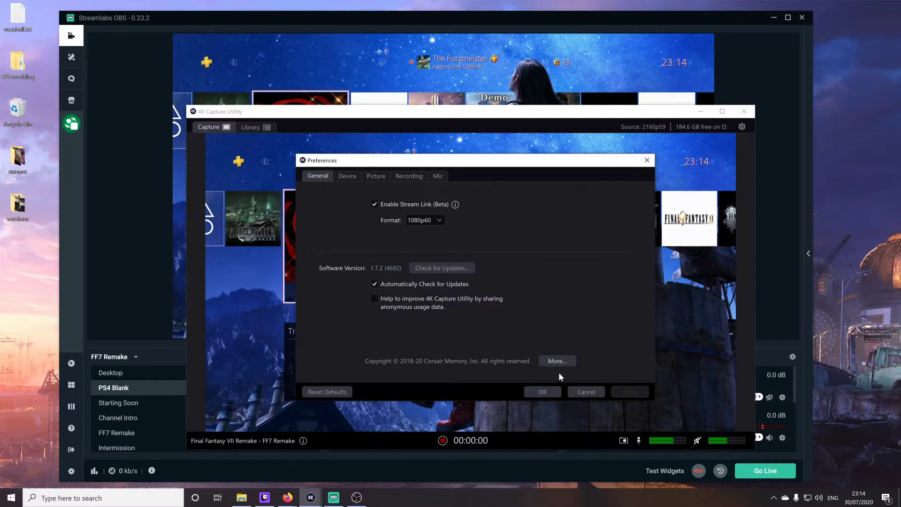
pyautogui.click(582, 392)
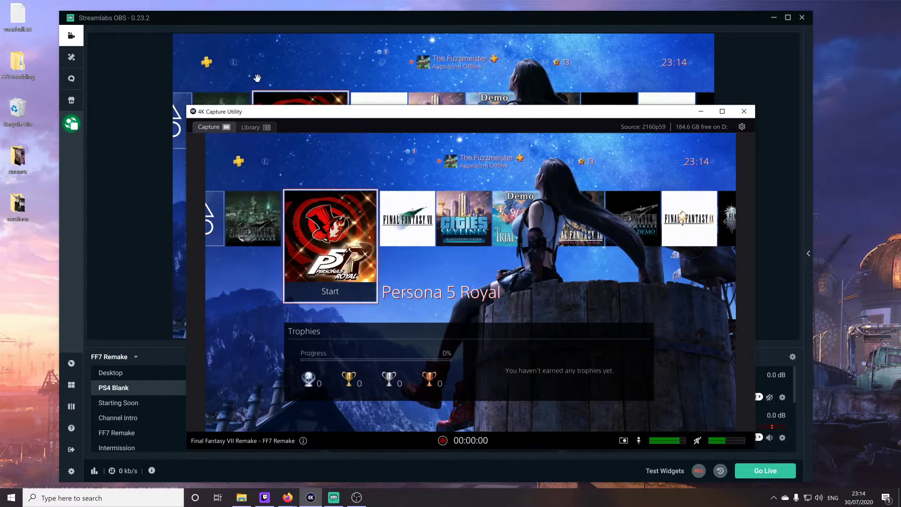
# Step: Switch to Firefox, read the NewTek NDI SDK installation section of the Streamlabs NDI Receiving Setup article, and leave the browser
pyautogui.click(287, 498)
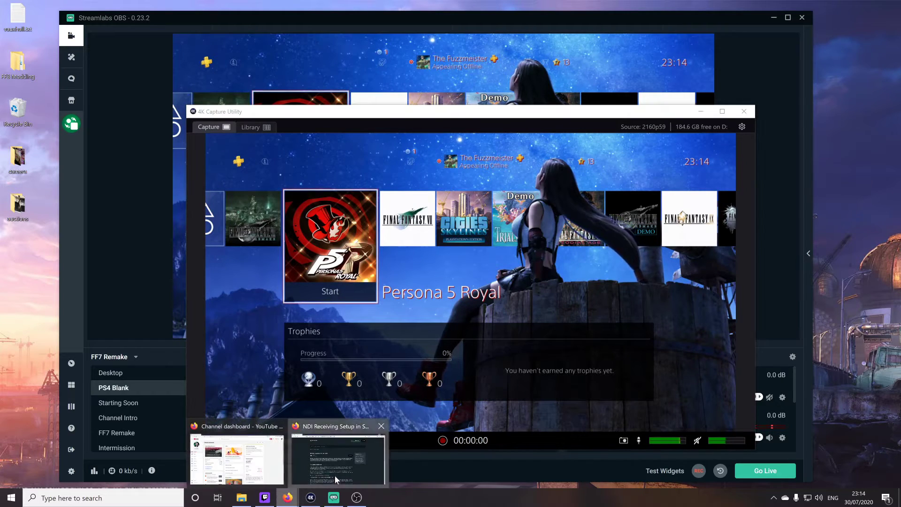
pyautogui.click(336, 469)
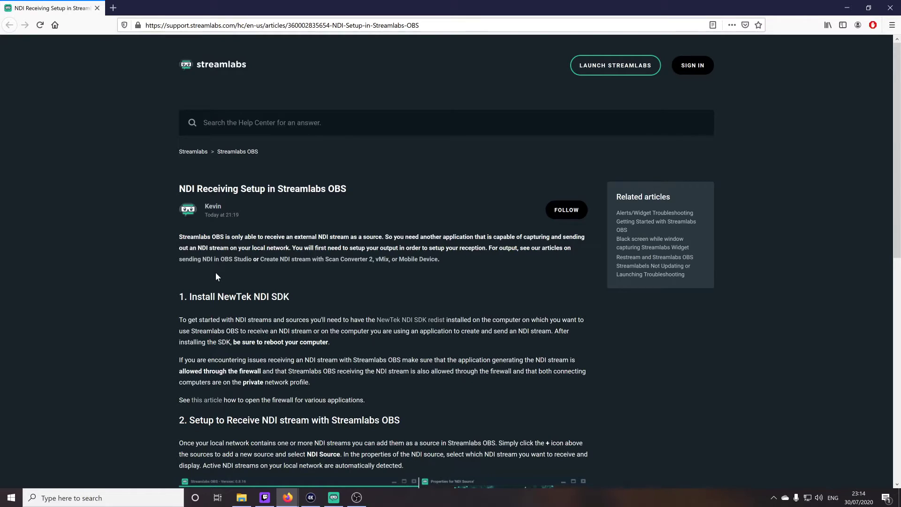
pyautogui.scroll(-1, 216, 276)
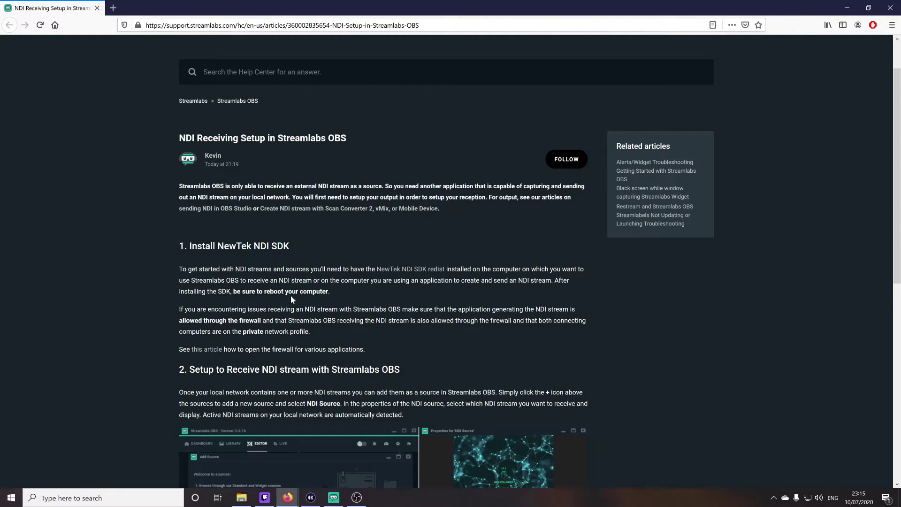
pyautogui.click(393, 272)
pyautogui.click(481, 259)
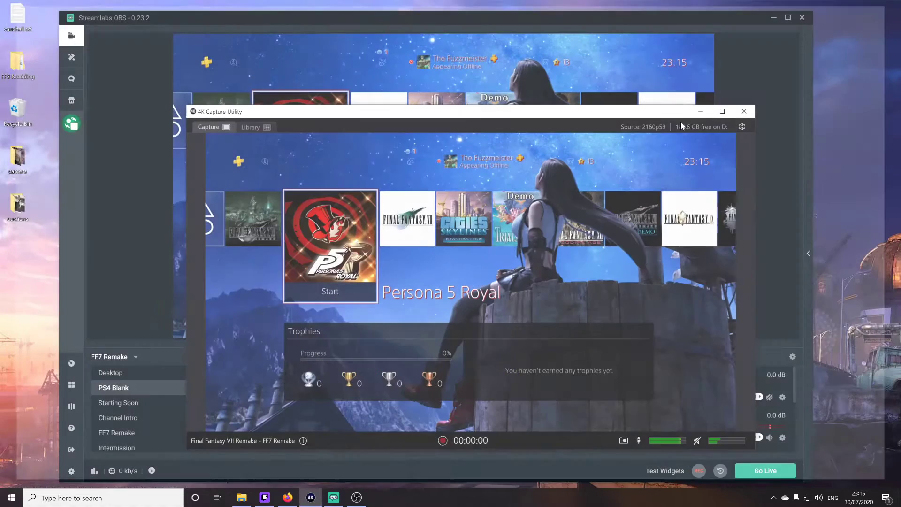
pyautogui.click(890, 8)
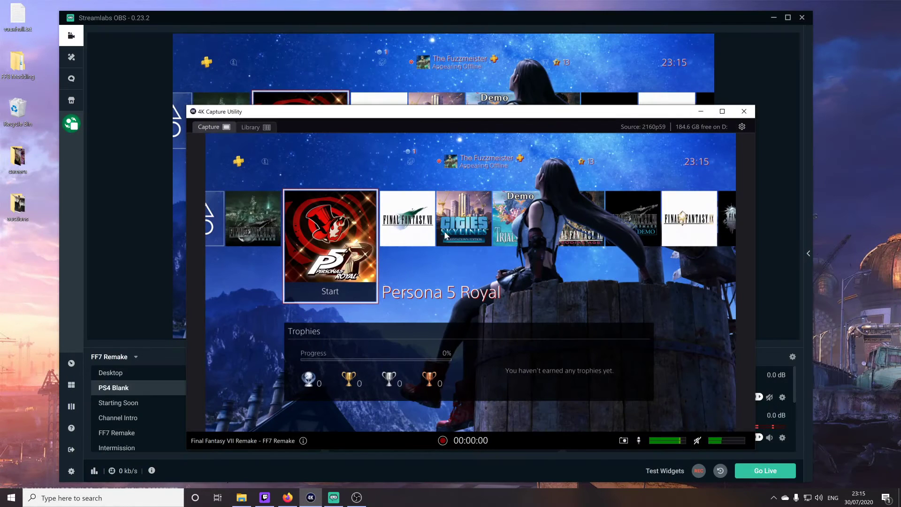
# Step: Switch to Streamlabs OBS, look up the NDI source among the available source types, and exit without adding it
pyautogui.click(217, 12)
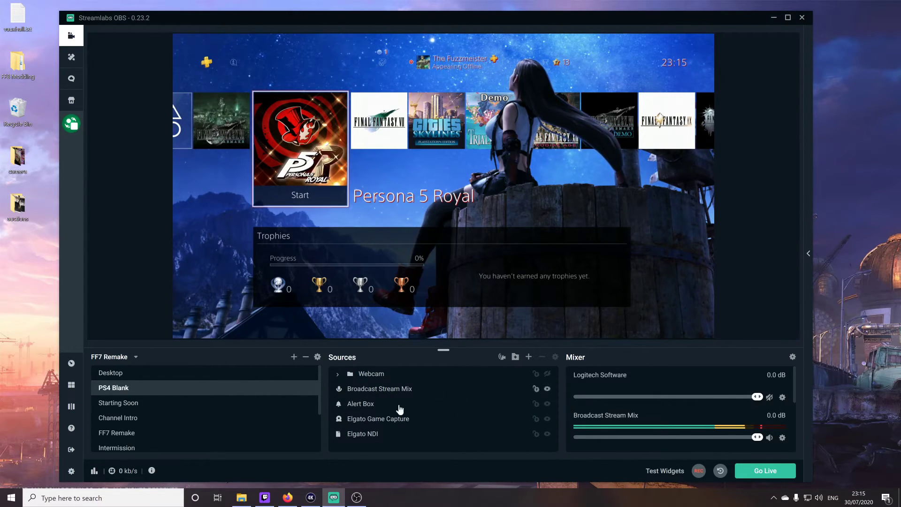
pyautogui.click(528, 357)
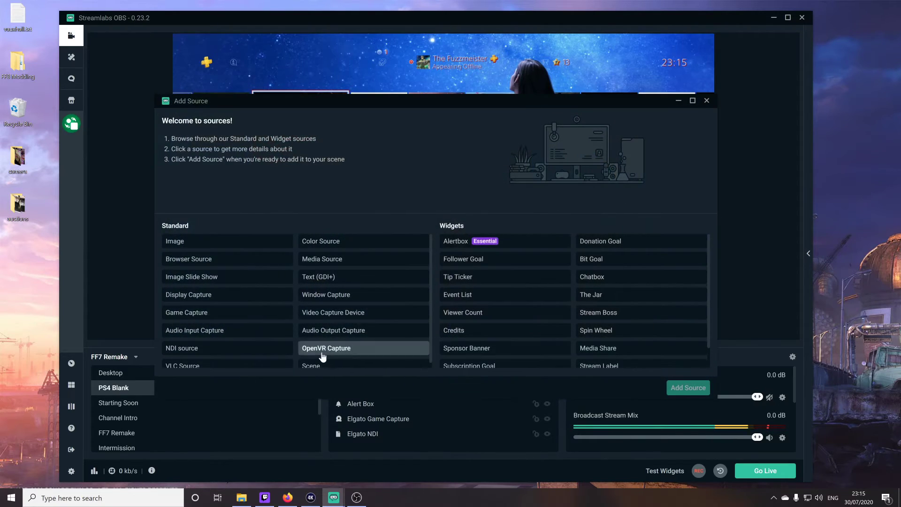
pyautogui.scroll(-1, 282, 323)
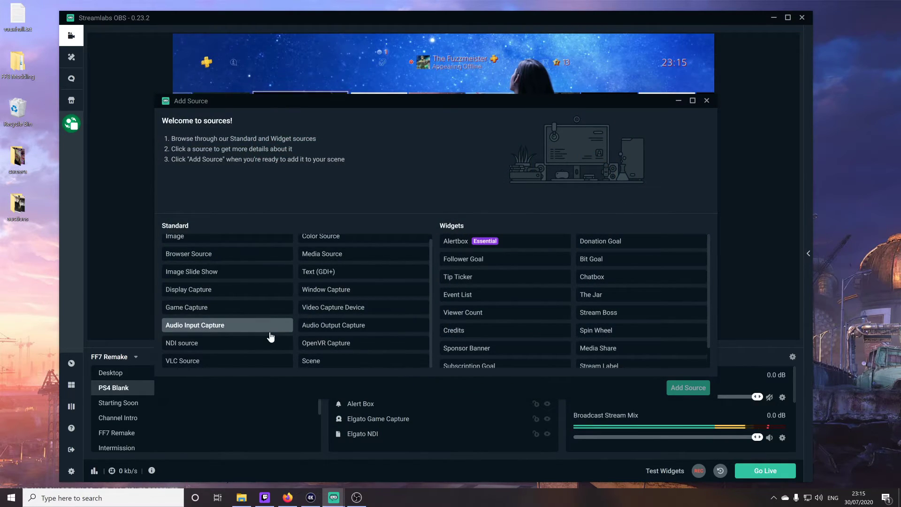
pyautogui.click(198, 346)
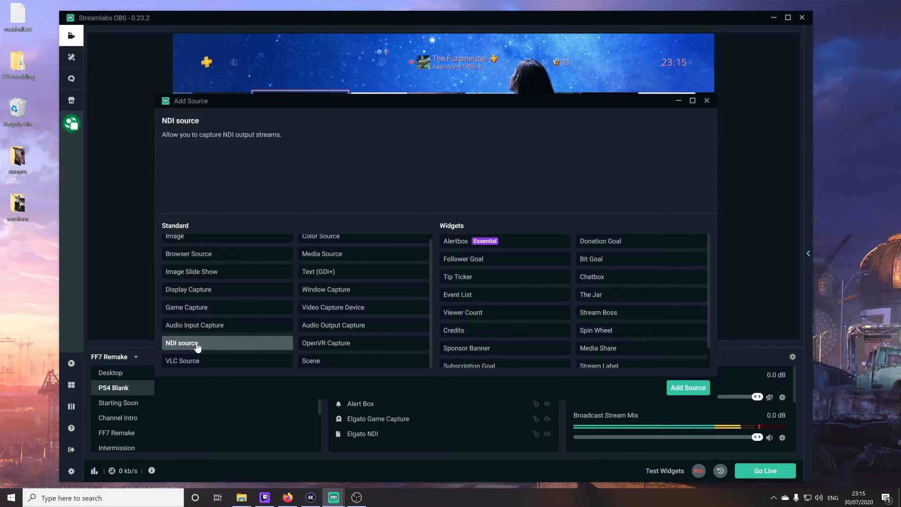
pyautogui.click(708, 101)
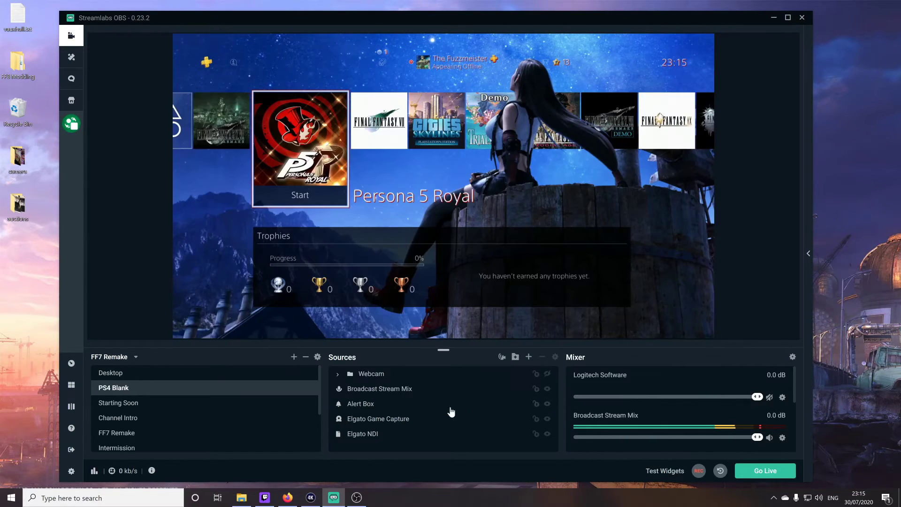
# Step: Set the source name of the Elgato NDI source to RYZEN-3700X (4K Capture Utility) and save its settings
pyautogui.doubleClick(372, 435)
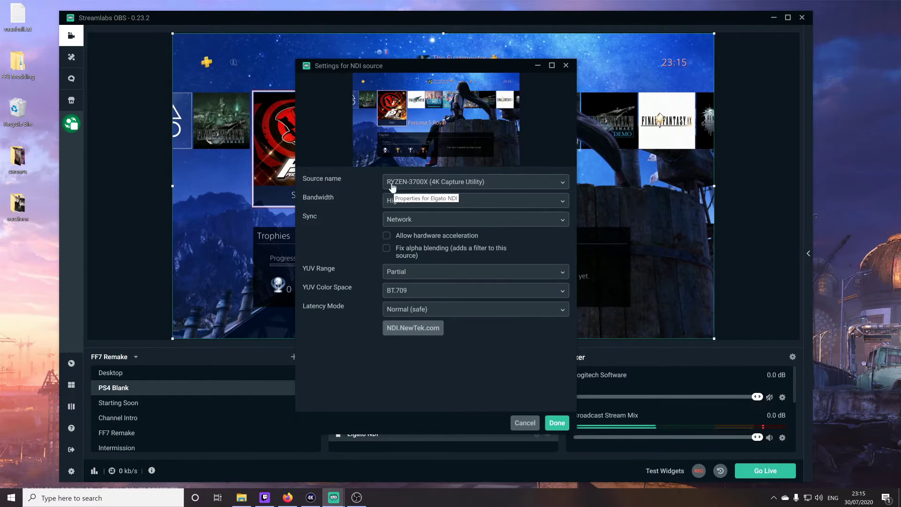
pyautogui.click(523, 187)
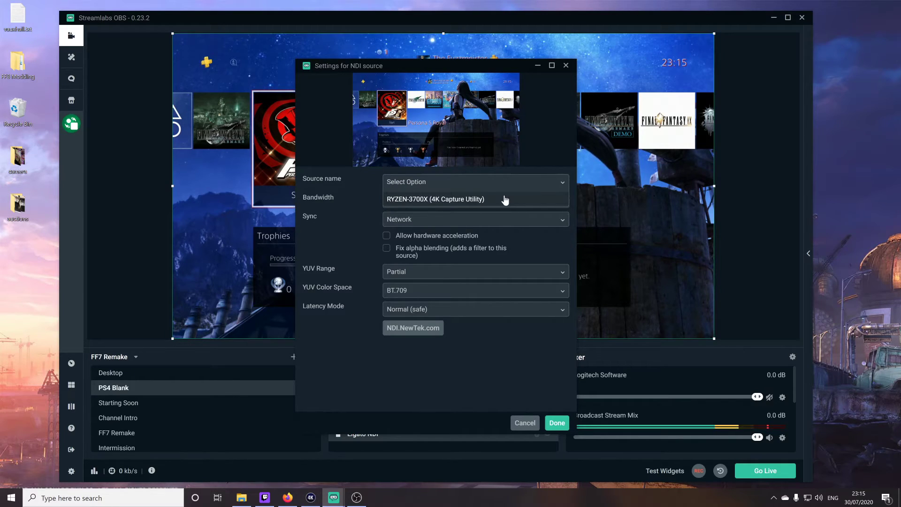
pyautogui.click(394, 201)
pyautogui.click(557, 422)
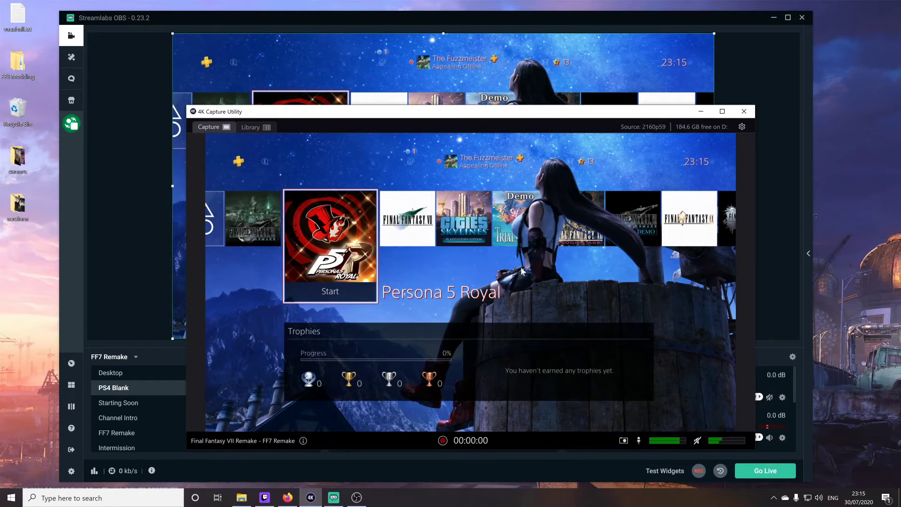
# Step: Switch to 4K Capture Utility and close its window
pyautogui.click(311, 498)
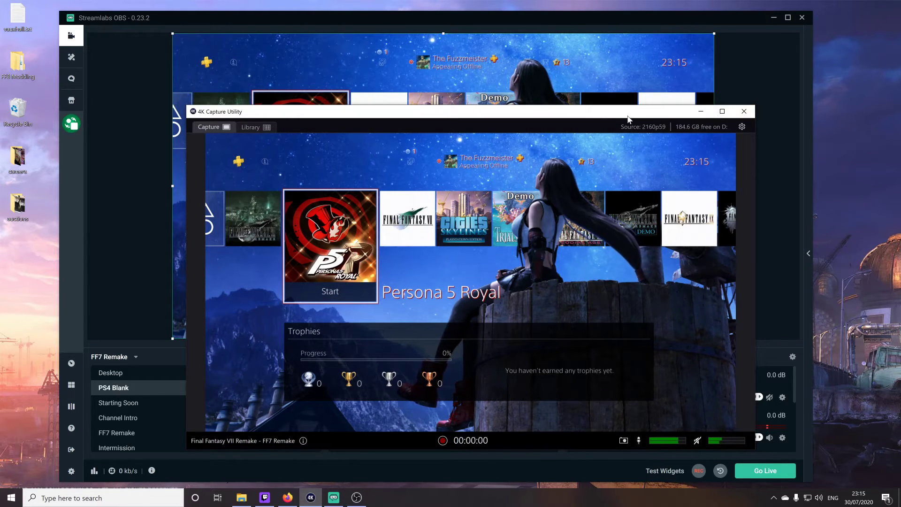
pyautogui.click(744, 111)
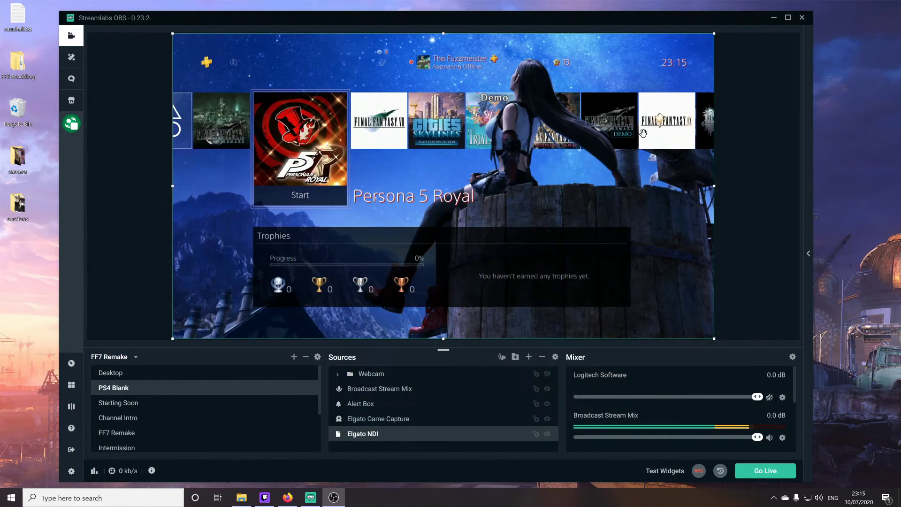